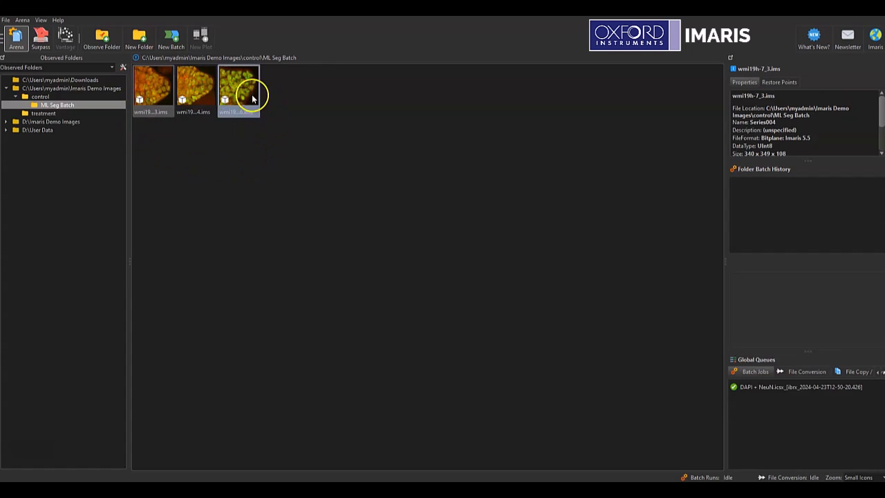
Check the details of the three images in the ML Seg Batch folder and open wmi19h-7_3.ims in the 3D view.
{"action": "left_click", "coordinate": [187, 186]}
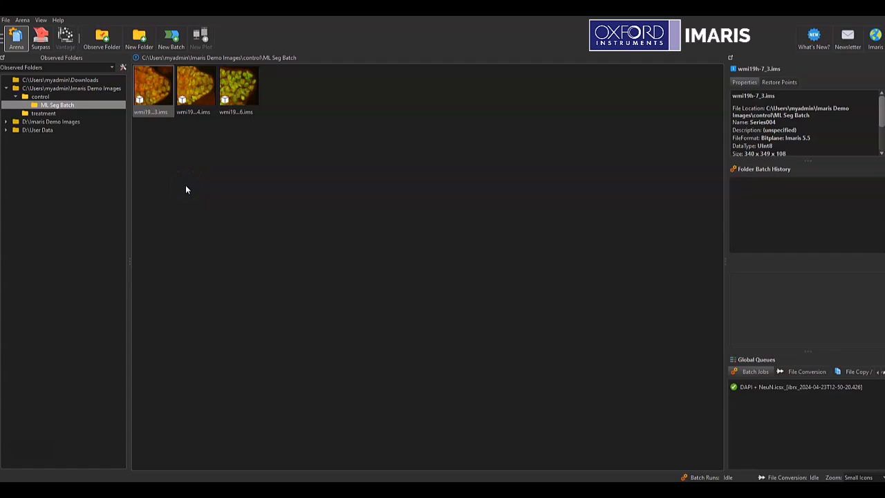
{"action": "left_click", "coordinate": [188, 186]}
{"action": "left_click", "coordinate": [183, 103]}
{"action": "mouse_move", "coordinate": [194, 93]}
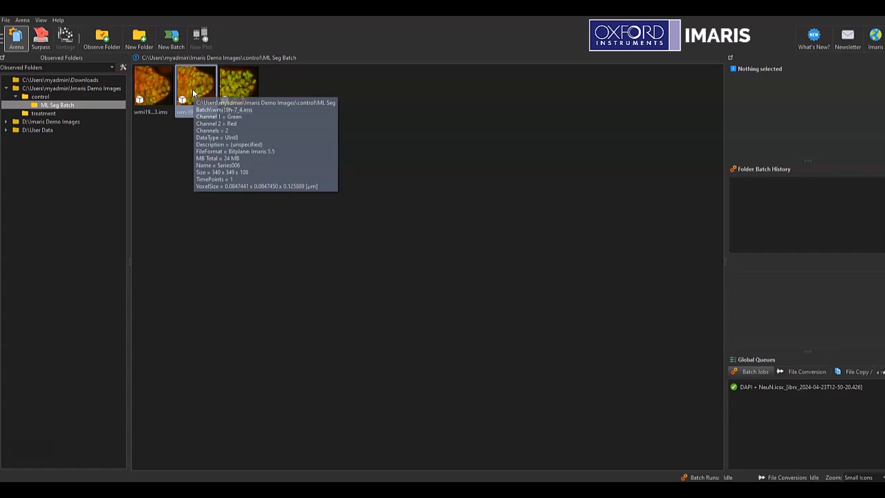
{"action": "left_click", "coordinate": [163, 86]}
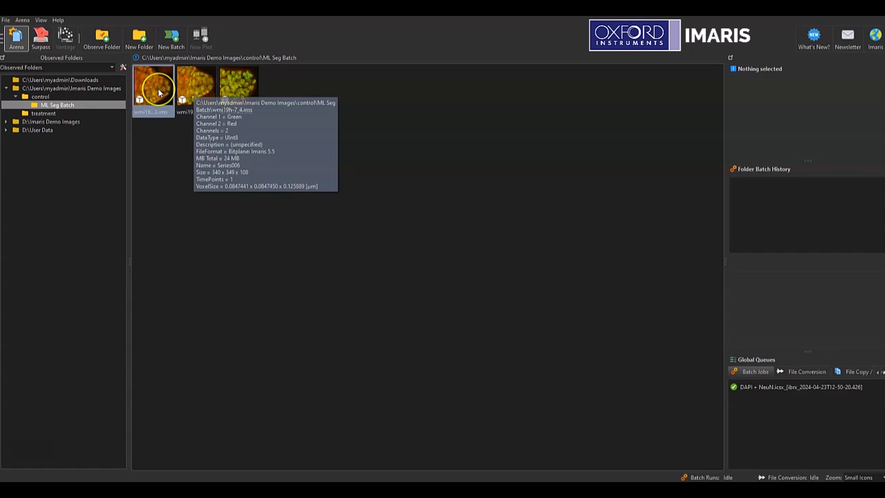
{"action": "mouse_move", "coordinate": [164, 86]}
{"action": "left_click", "coordinate": [235, 82]}
{"action": "mouse_move", "coordinate": [232, 85]}
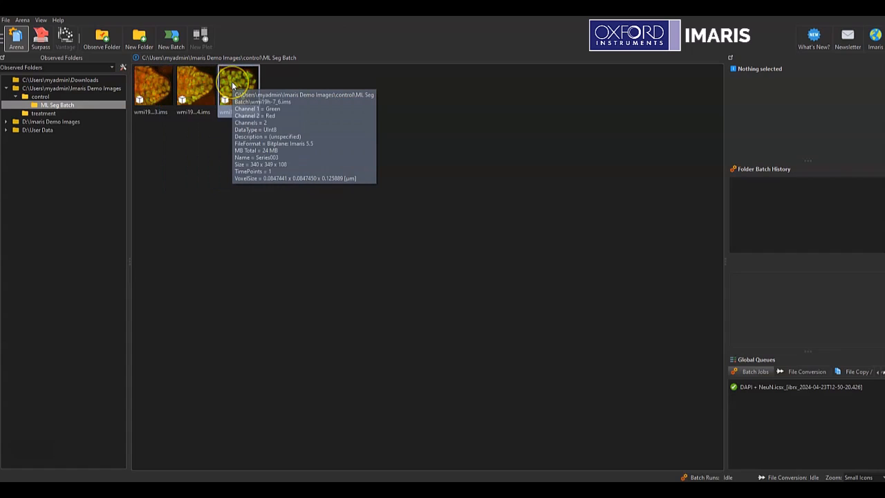
{"action": "left_click", "coordinate": [164, 91]}
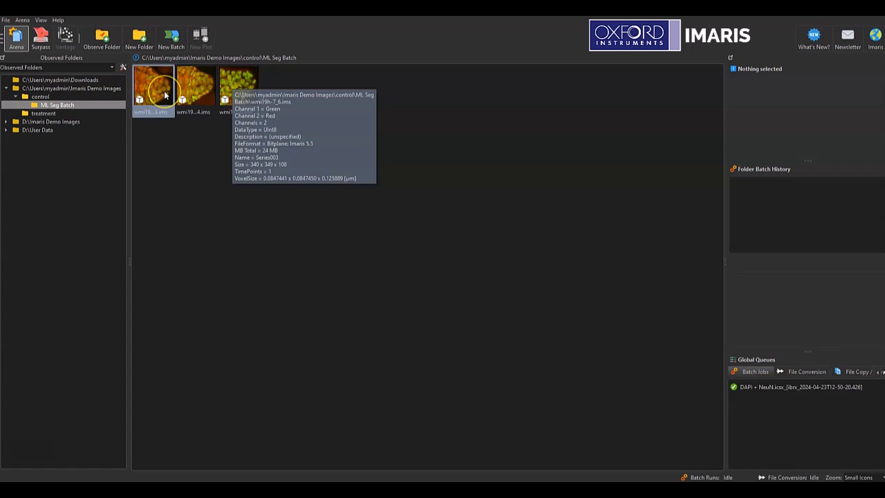
{"action": "mouse_move", "coordinate": [165, 95]}
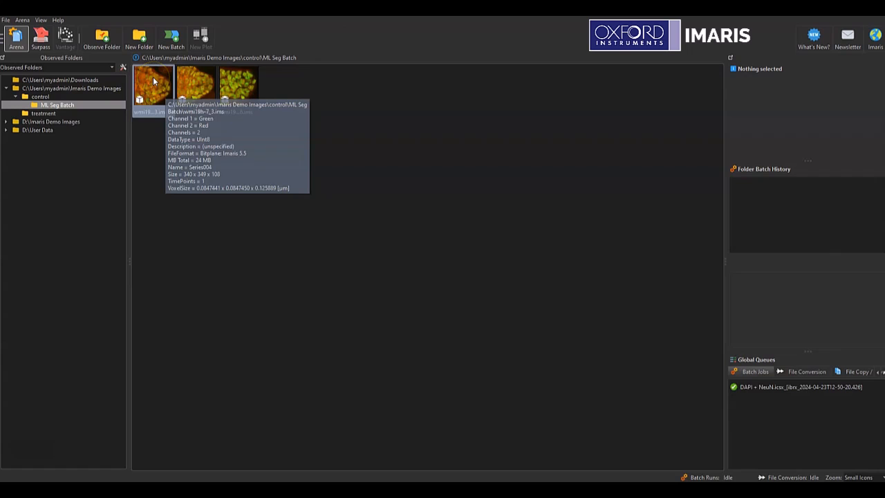
{"action": "double_click", "coordinate": [153, 81]}
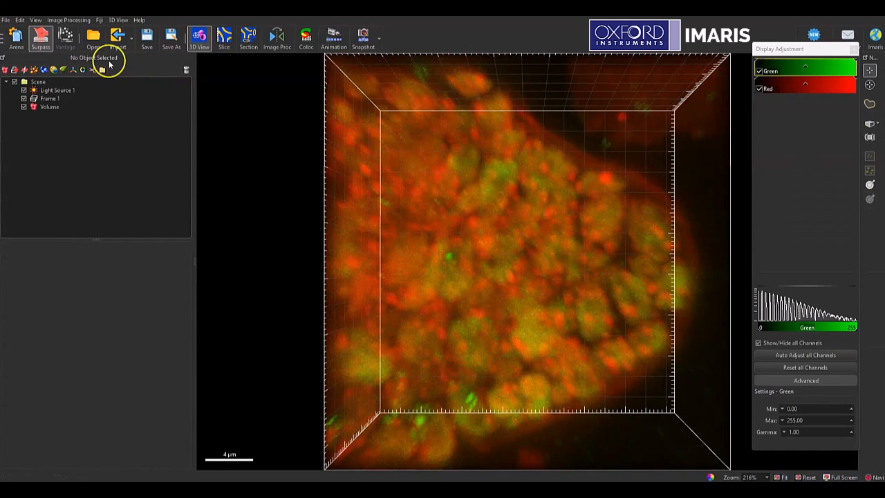
{"action": "left_click", "coordinate": [20, 19]}
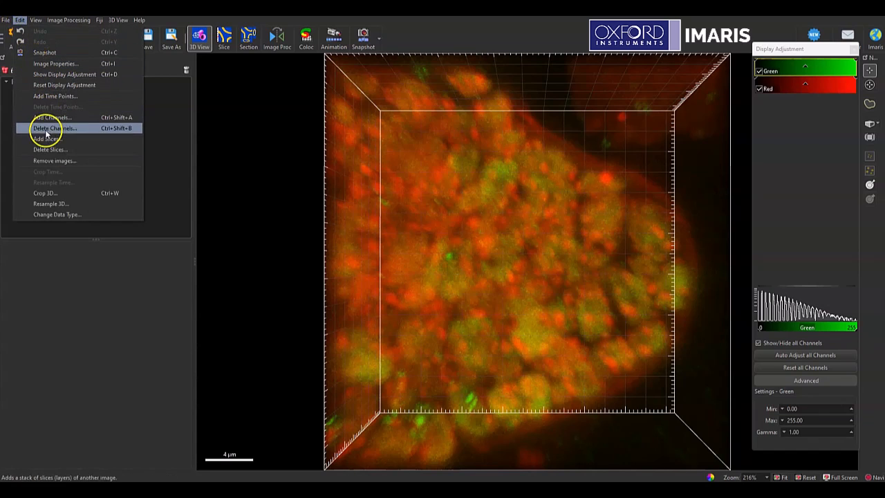
{"action": "left_click", "coordinate": [54, 193]}
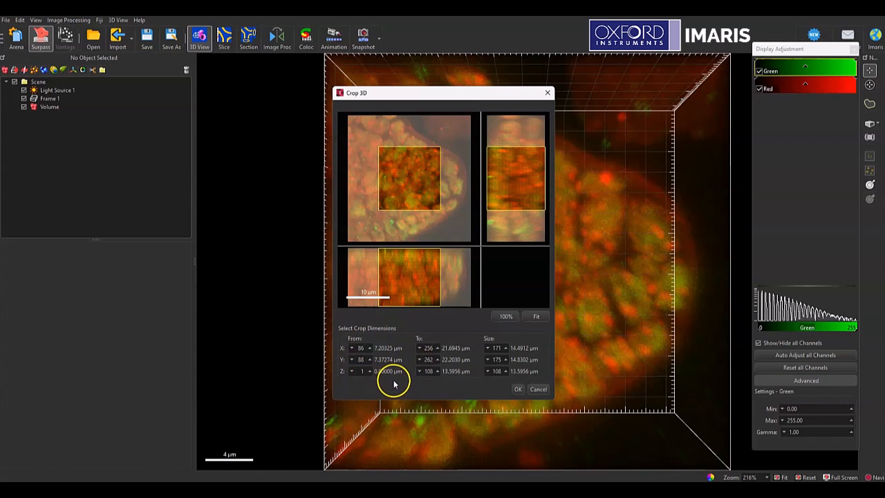
{"action": "left_click", "coordinate": [538, 389]}
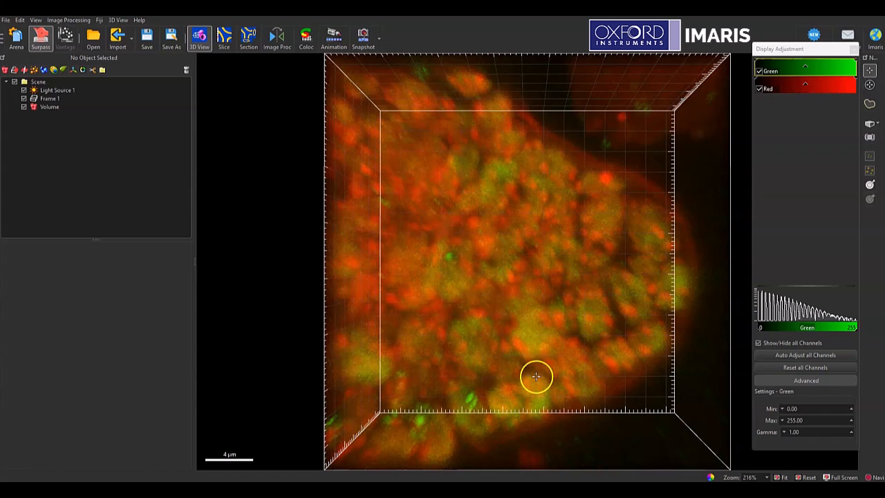
Add wmi19h-7_4.ims and wmi19h-7_6.ims to the open image as additional time points.
{"action": "left_click", "coordinate": [20, 20]}
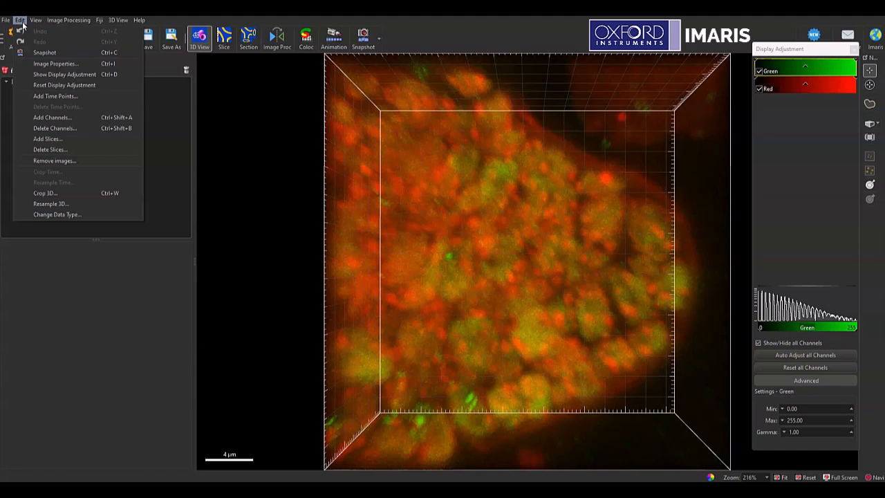
{"action": "left_click", "coordinate": [56, 95]}
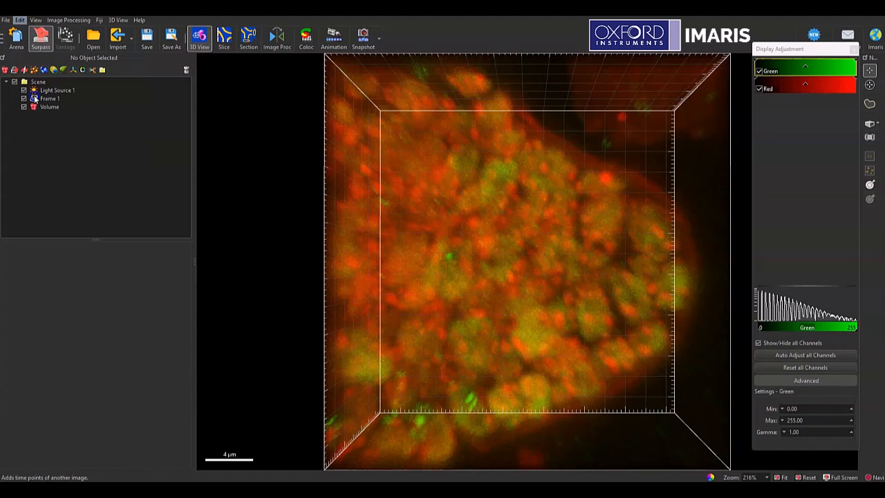
{"action": "double_click", "coordinate": [207, 108]}
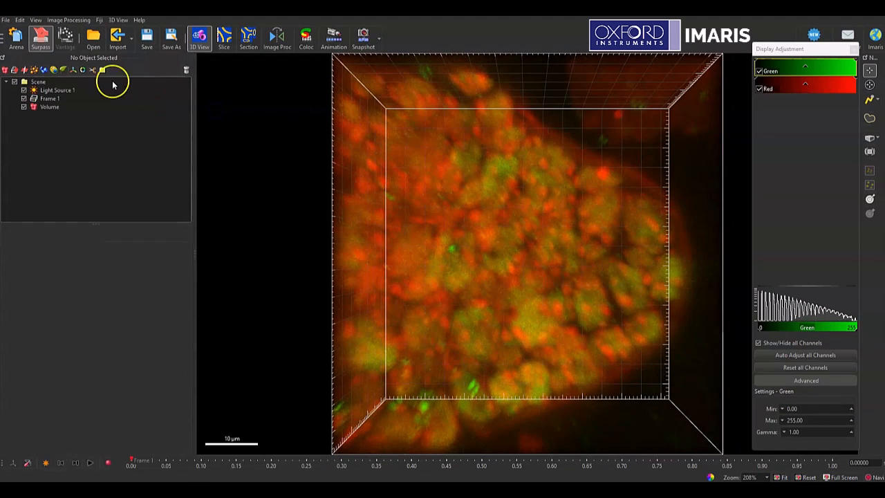
{"action": "left_click", "coordinate": [20, 20]}
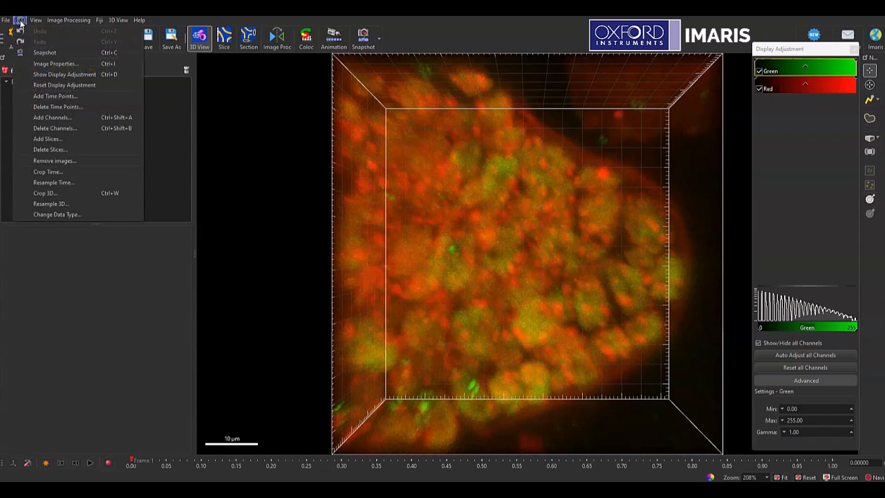
{"action": "left_click", "coordinate": [72, 96]}
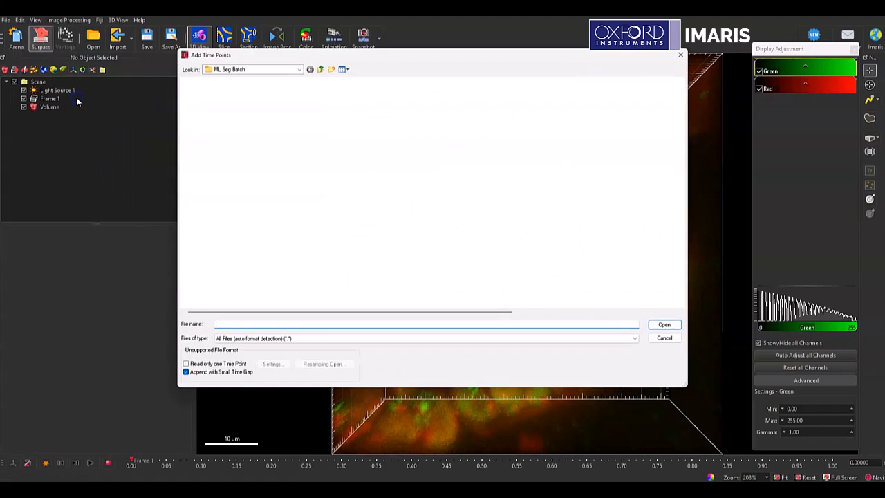
{"action": "double_click", "coordinate": [206, 117]}
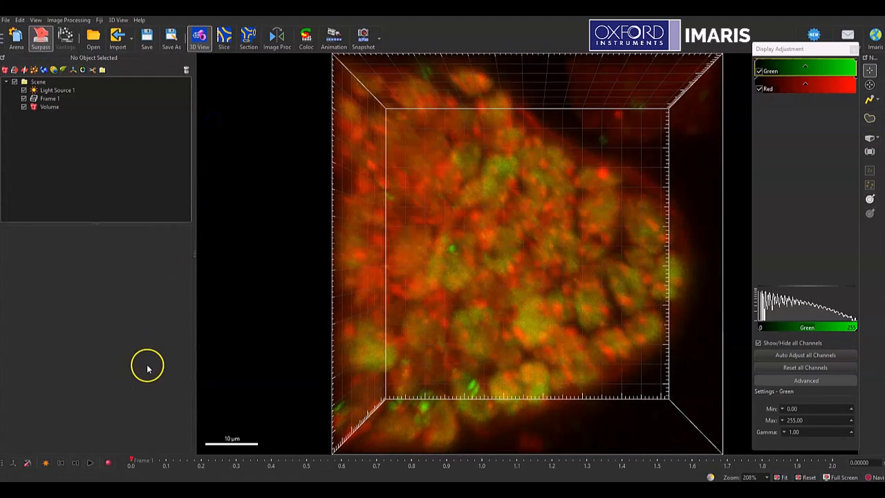
Step forward through the added time points in the 3D view and return to the first frame.
{"action": "left_click", "coordinate": [77, 469]}
{"action": "left_click", "coordinate": [77, 468]}
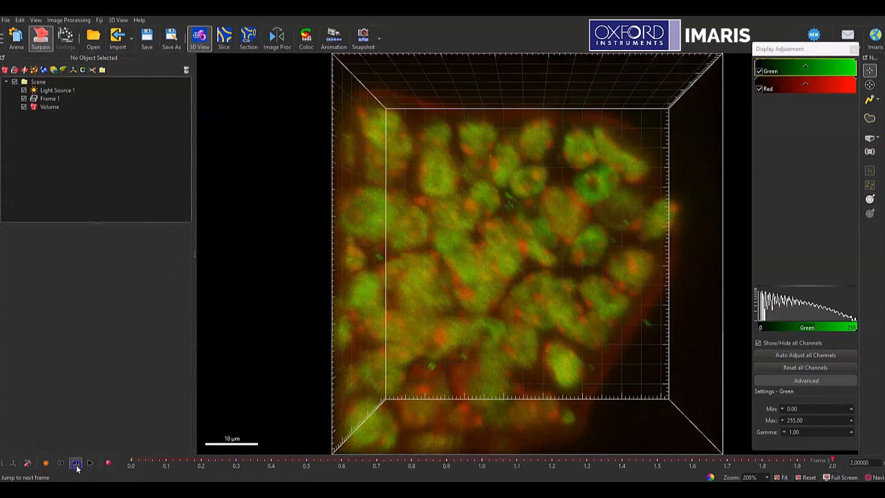
{"action": "left_click", "coordinate": [66, 468]}
{"action": "left_click", "coordinate": [65, 468]}
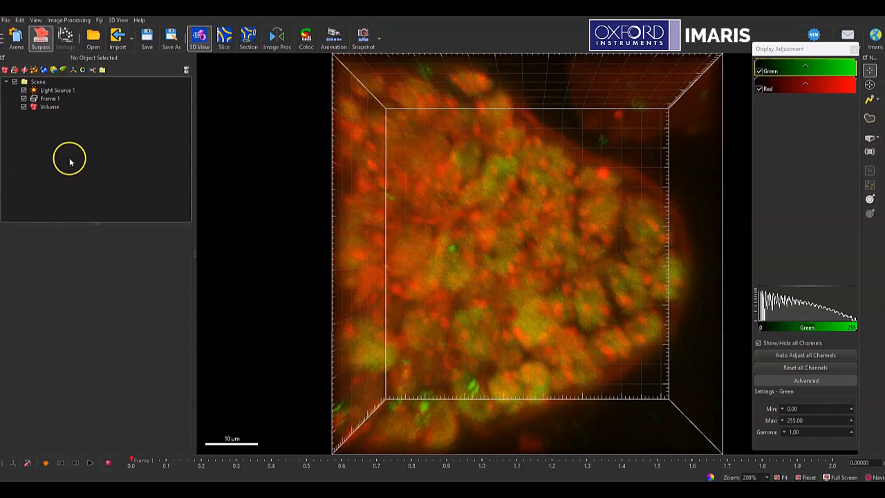
Add a new Surfaces object with classification, object-object statistics and tracking over time disabled.
{"action": "left_click", "coordinate": [42, 72]}
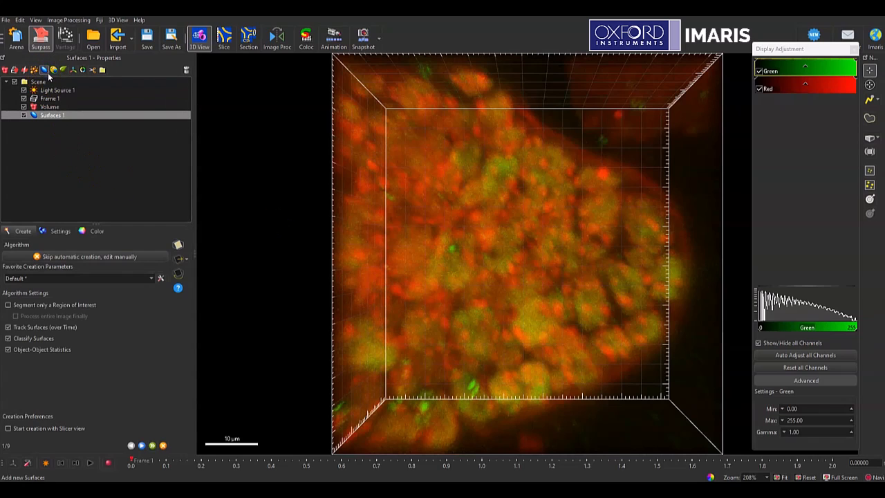
{"action": "left_click", "coordinate": [45, 339]}
{"action": "left_click", "coordinate": [44, 349]}
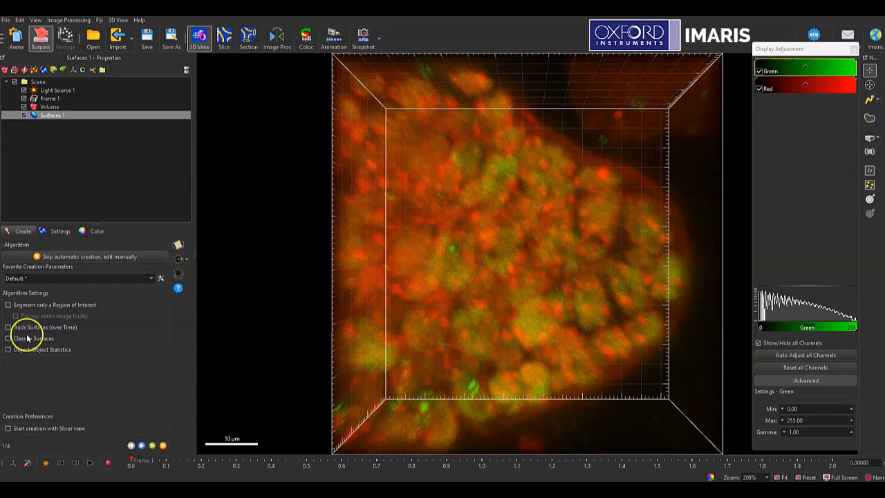
{"action": "left_click", "coordinate": [63, 326]}
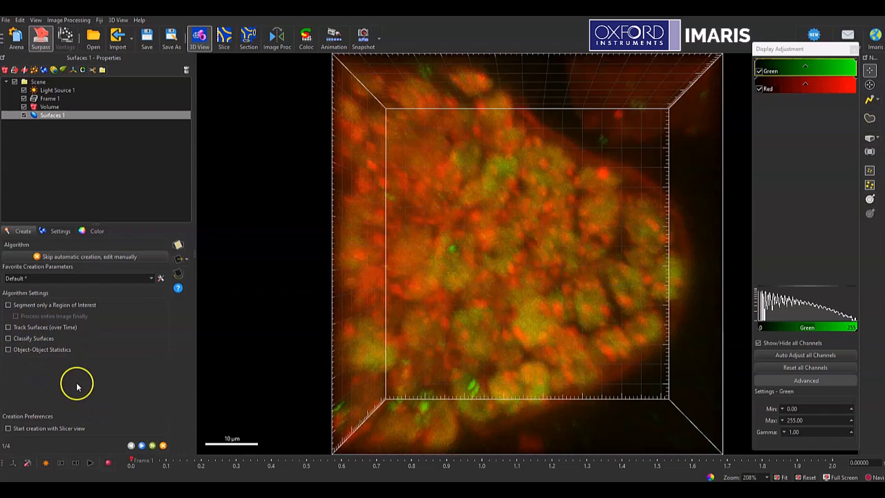
Save the combined image and choose Machine Learning Segmentation as the method for creating the surfaces.
{"action": "left_click", "coordinate": [141, 447]}
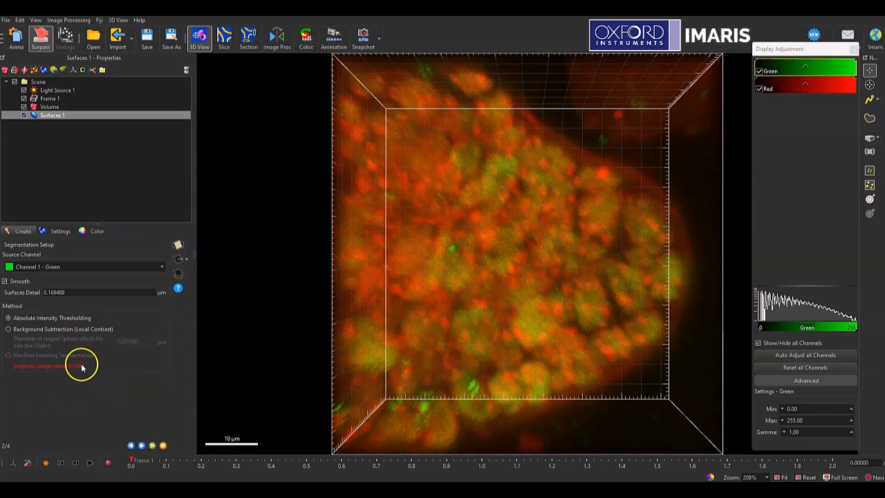
{"action": "left_click", "coordinate": [151, 40]}
{"action": "left_click", "coordinate": [68, 355]}
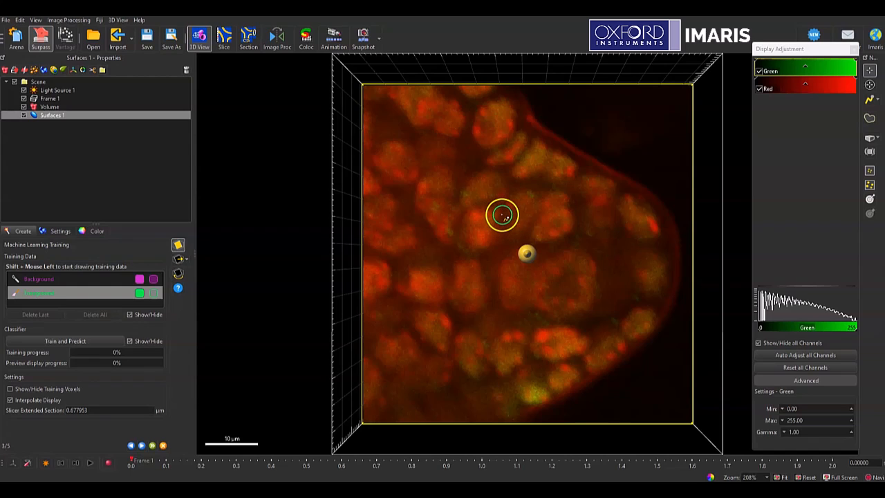
Step through the time points to the third frame to inspect the slices for machine learning training.
{"action": "left_click", "coordinate": [144, 411]}
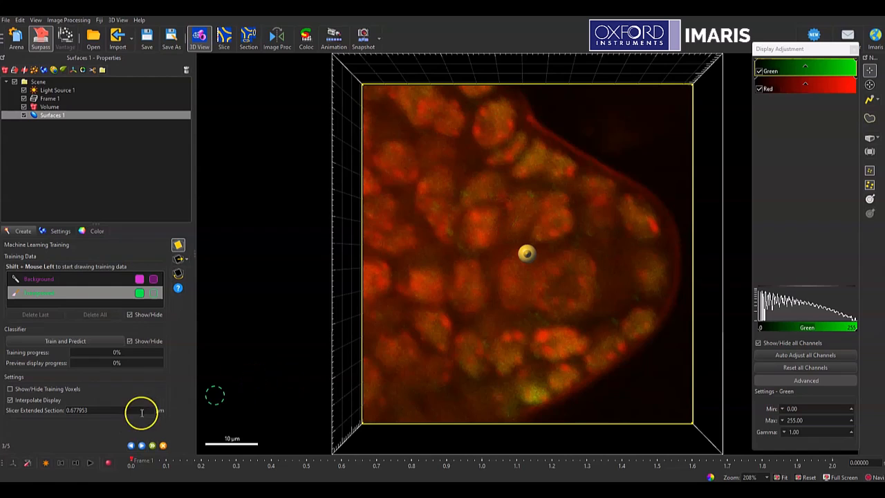
{"action": "left_click", "coordinate": [76, 462]}
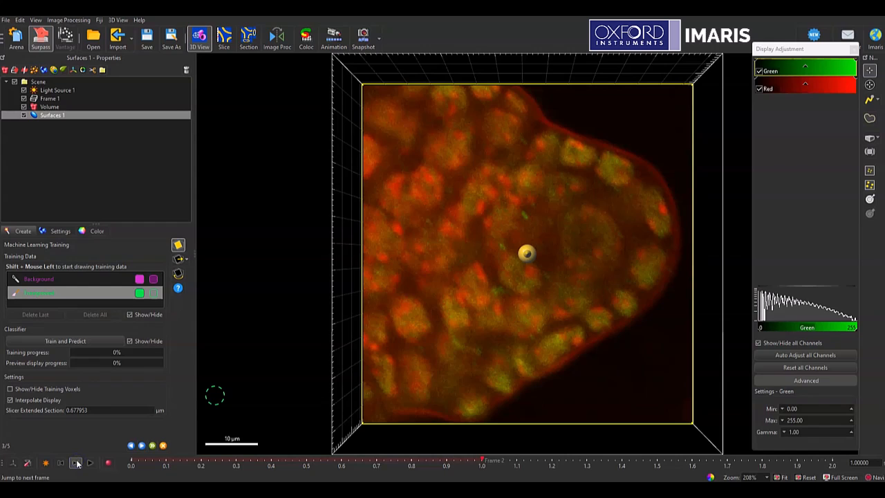
{"action": "left_click", "coordinate": [76, 462]}
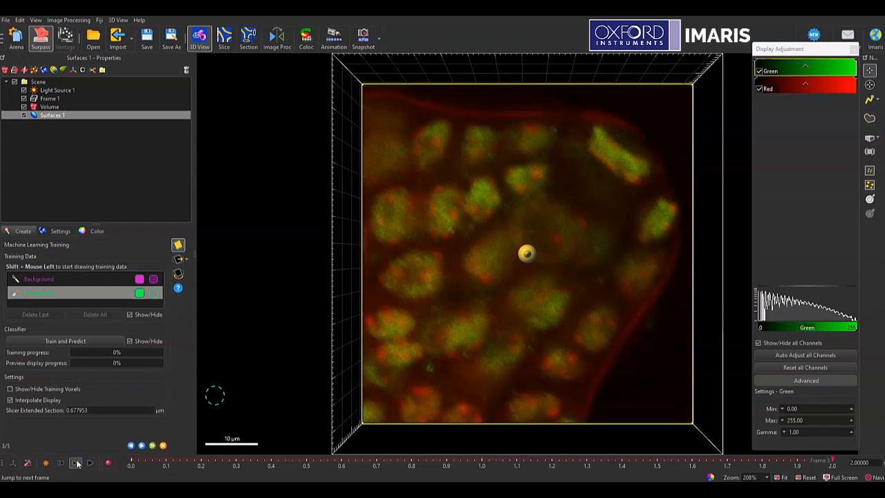